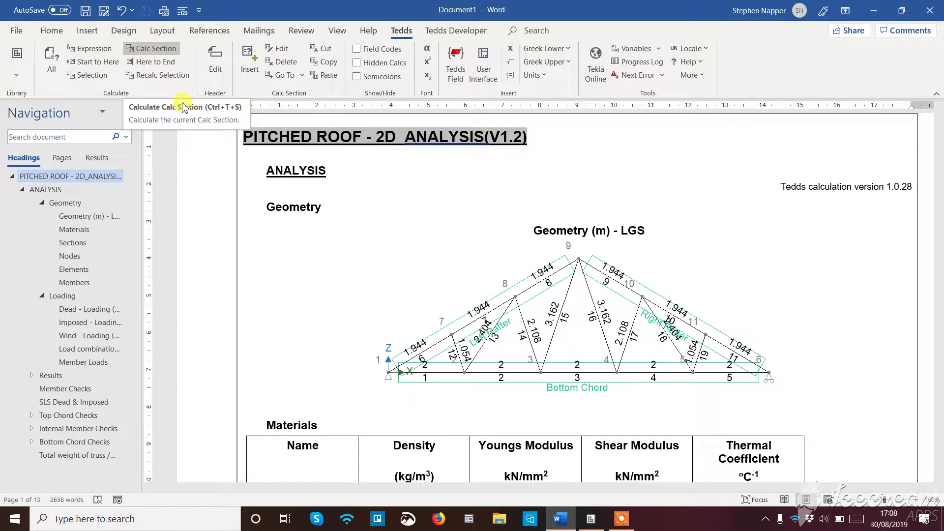
- Select the pitched roof calculation section and recalculate it to reach the truss geometry inputs
click(590, 518)
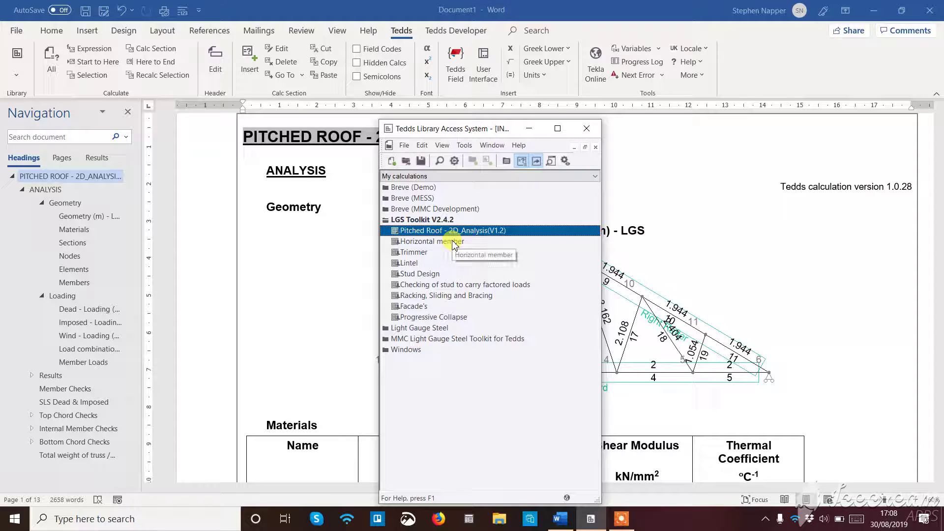
click(529, 129)
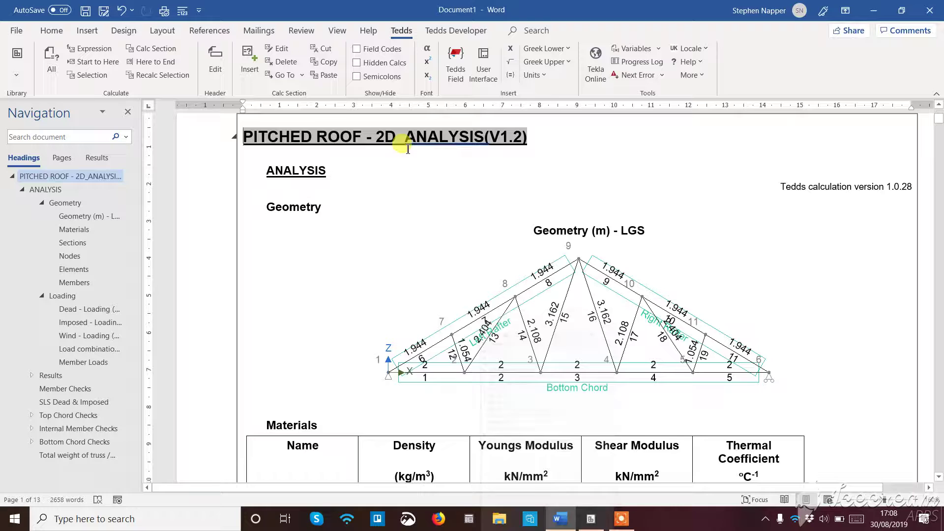
click(320, 169)
click(152, 48)
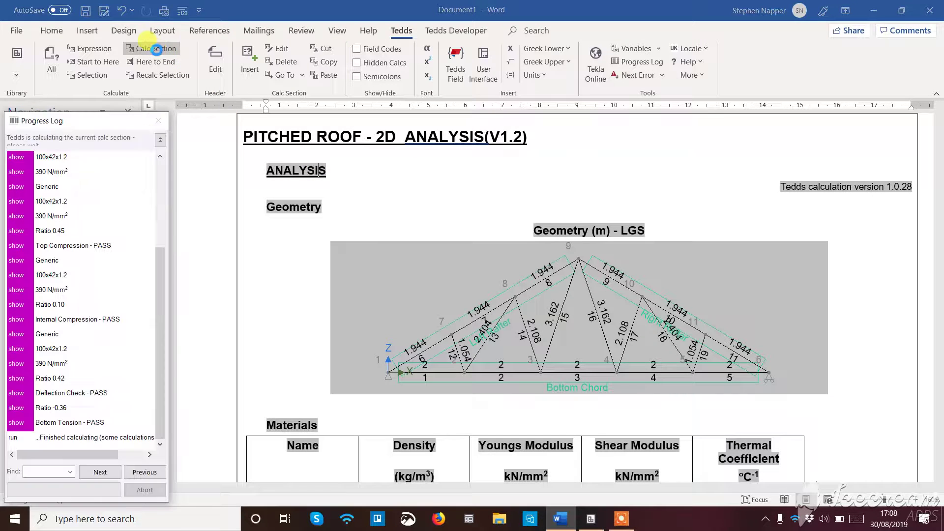
double_click(355, 249)
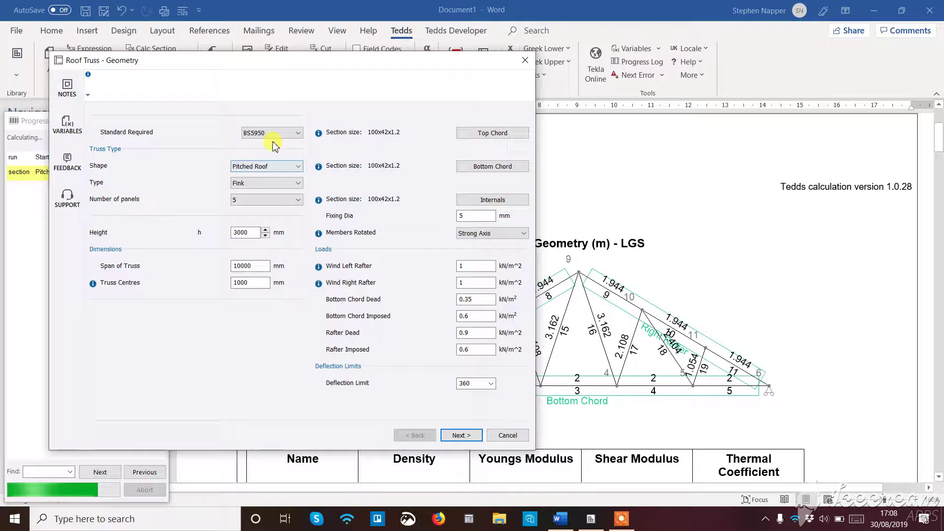
- Keep BS5950, Pitched Roof and the Fink truss type with the existing panel count
click(271, 133)
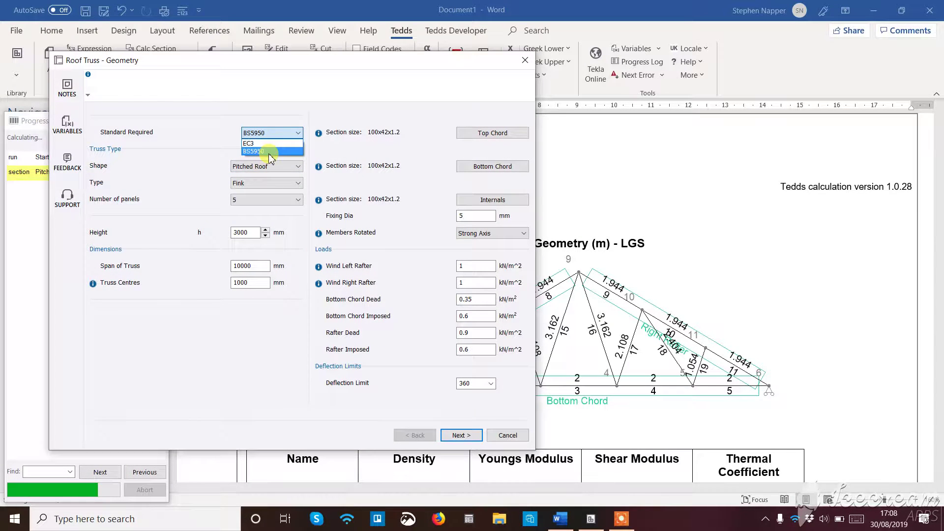
click(272, 151)
click(265, 170)
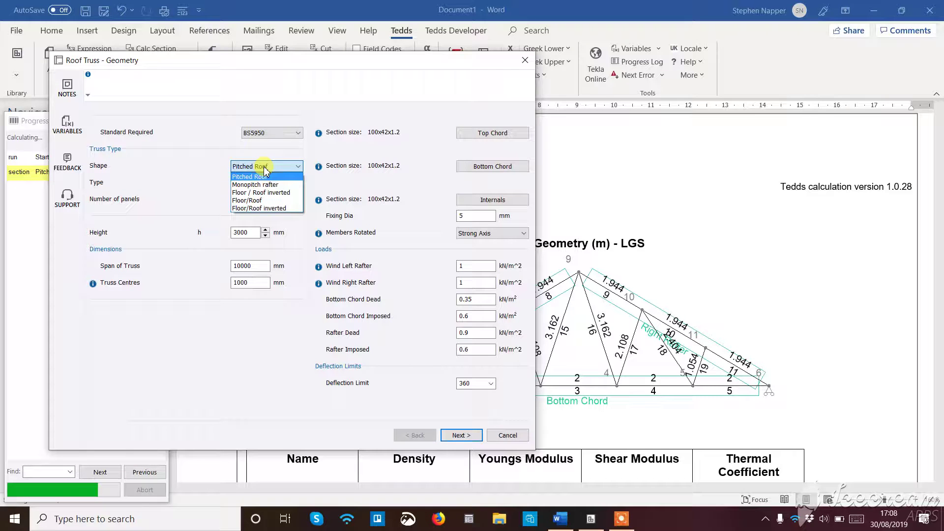
click(205, 190)
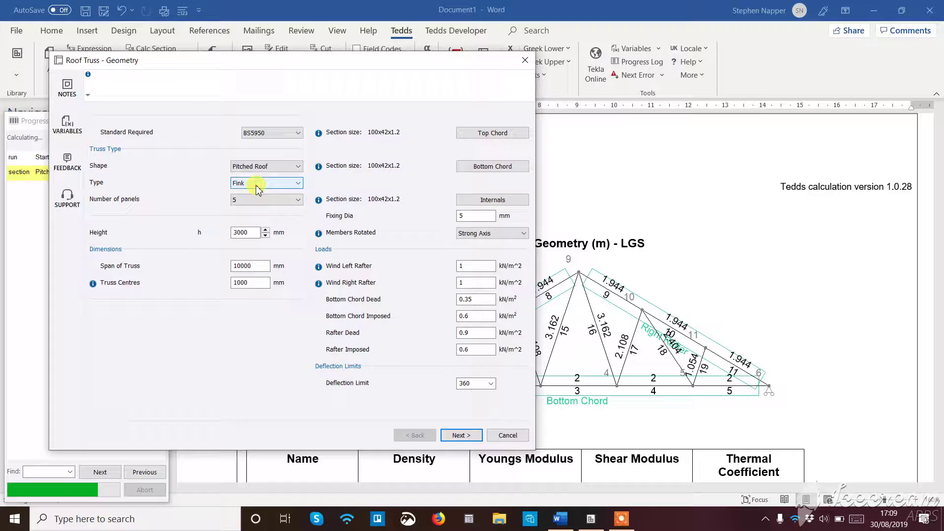
click(256, 189)
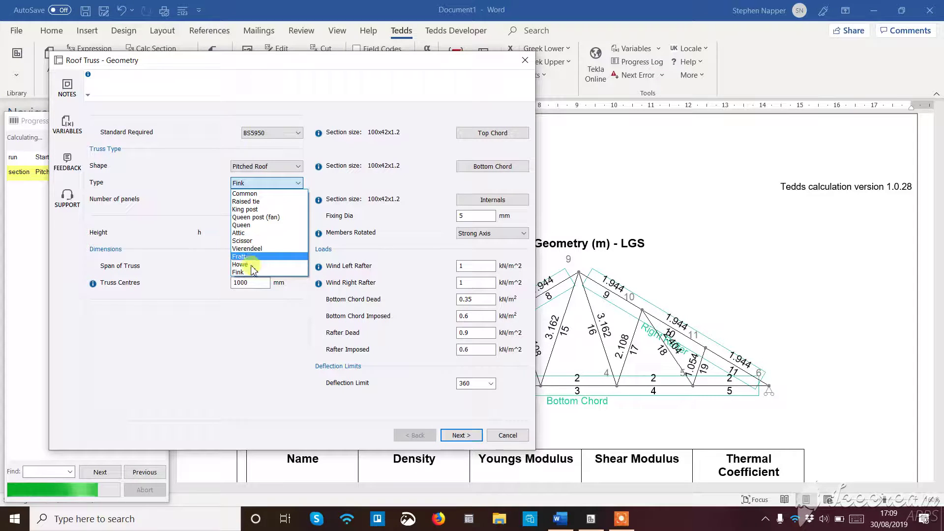
click(220, 270)
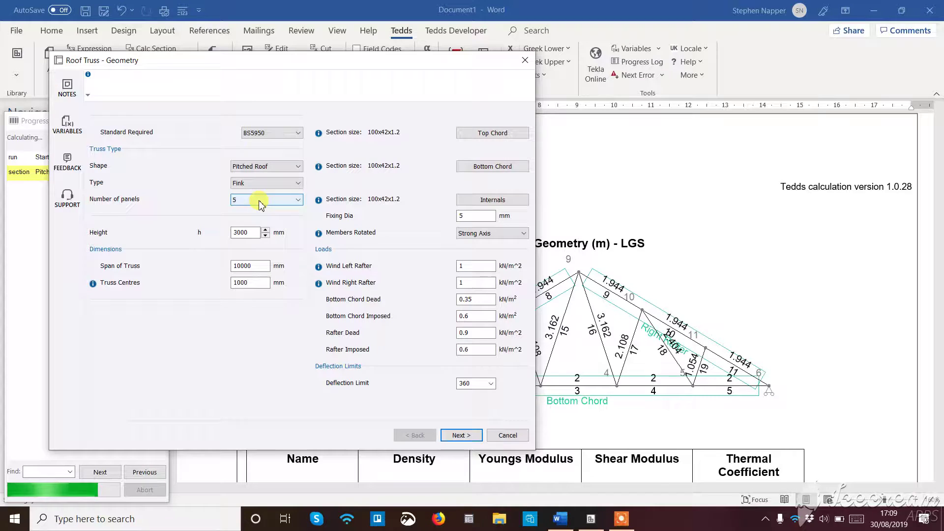
click(260, 202)
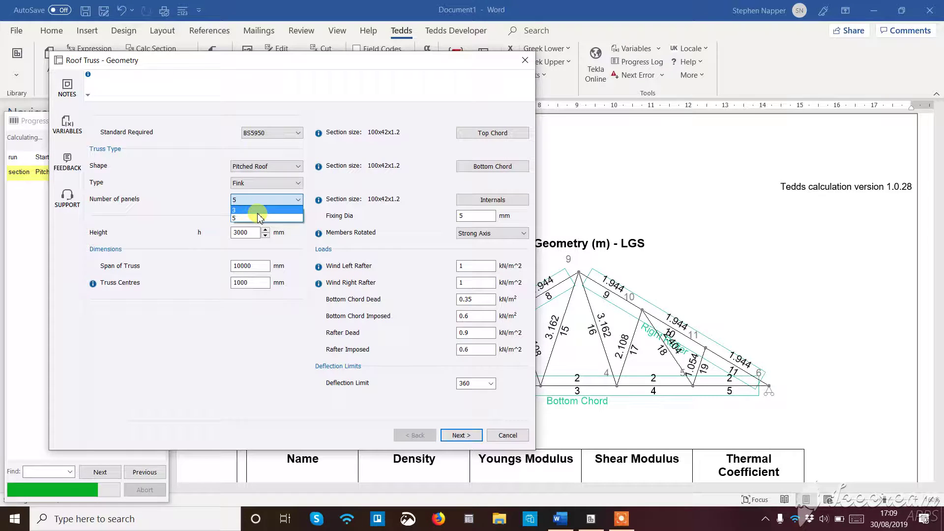
click(260, 218)
- Try a Howe truss with 24 panels, then switch back to Fink with 5 panels
click(257, 183)
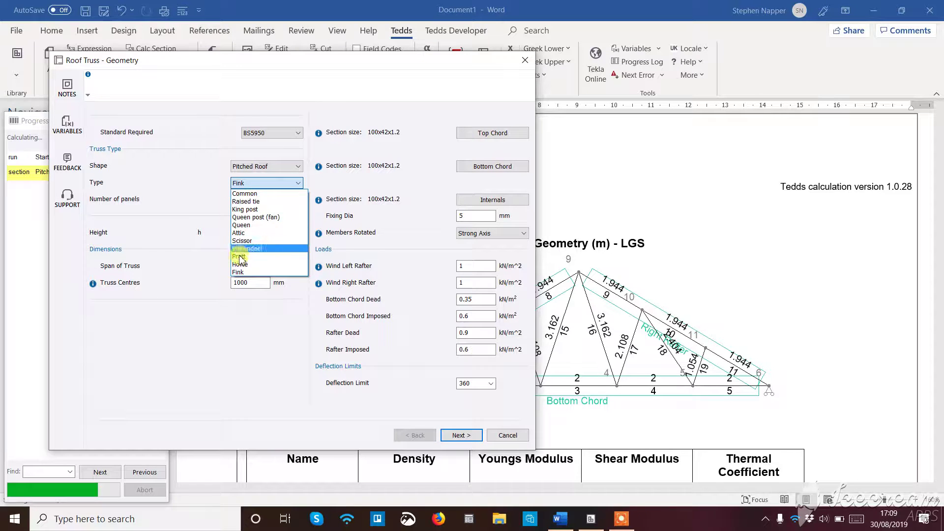
click(240, 264)
click(260, 199)
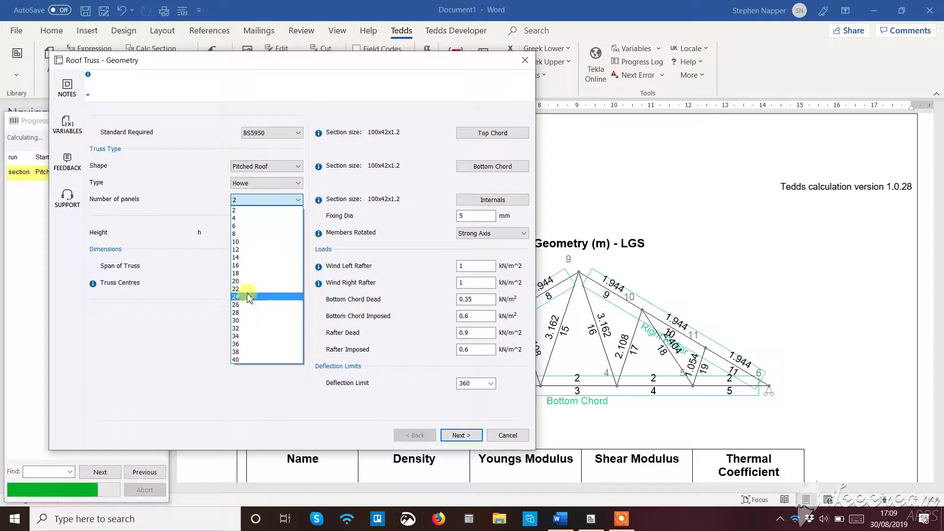
click(249, 297)
click(261, 182)
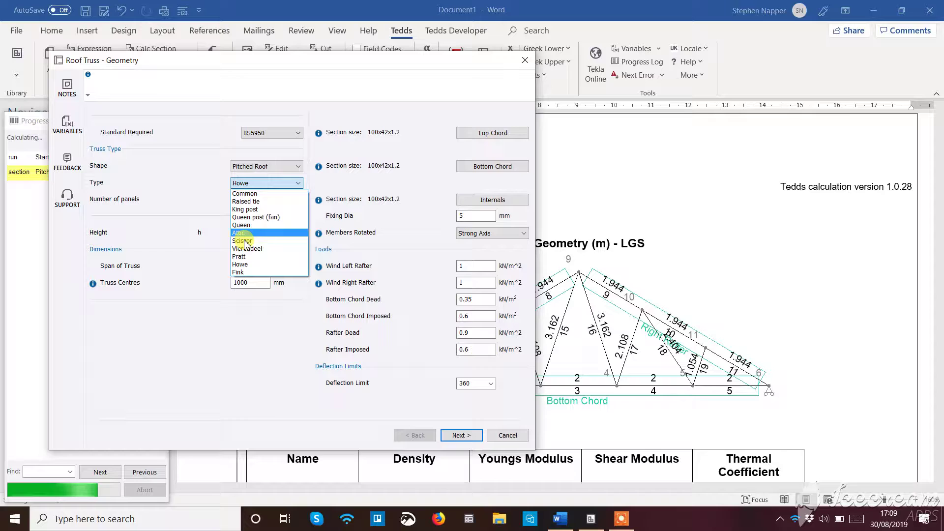
click(241, 272)
click(243, 200)
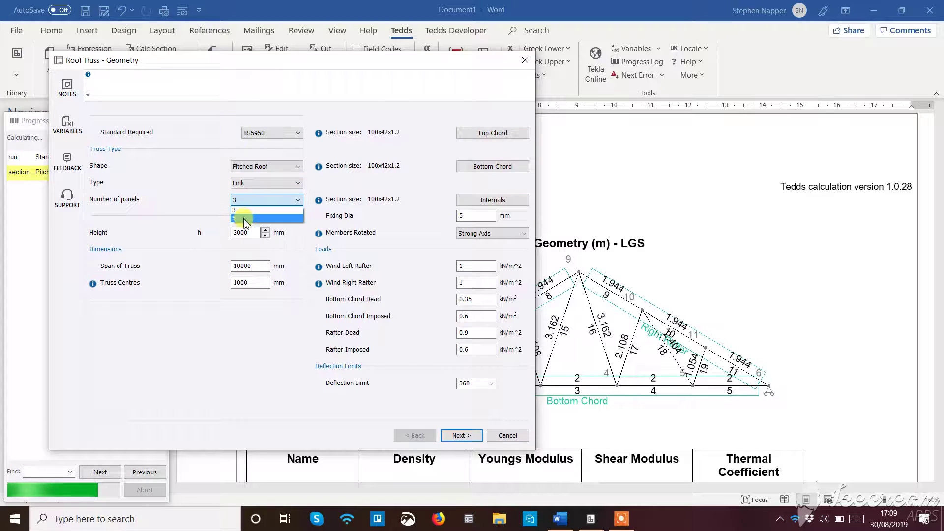
click(243, 218)
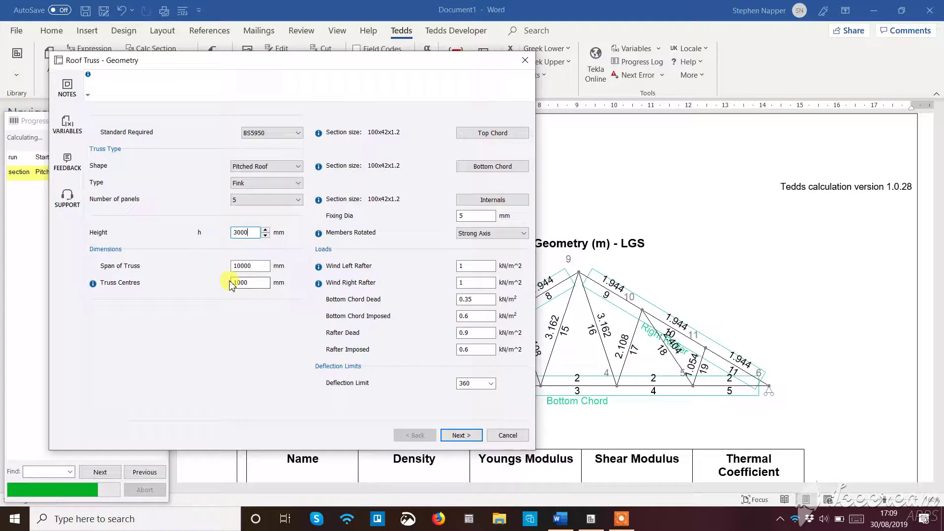
- Choose the Generic 100x42x1.2 section for the top chord from BS Section Properties
click(501, 138)
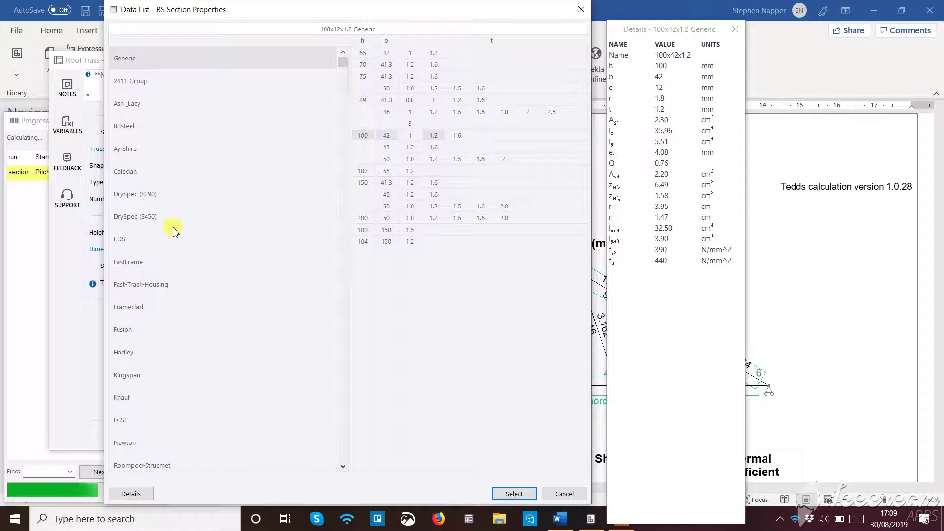
double_click(436, 137)
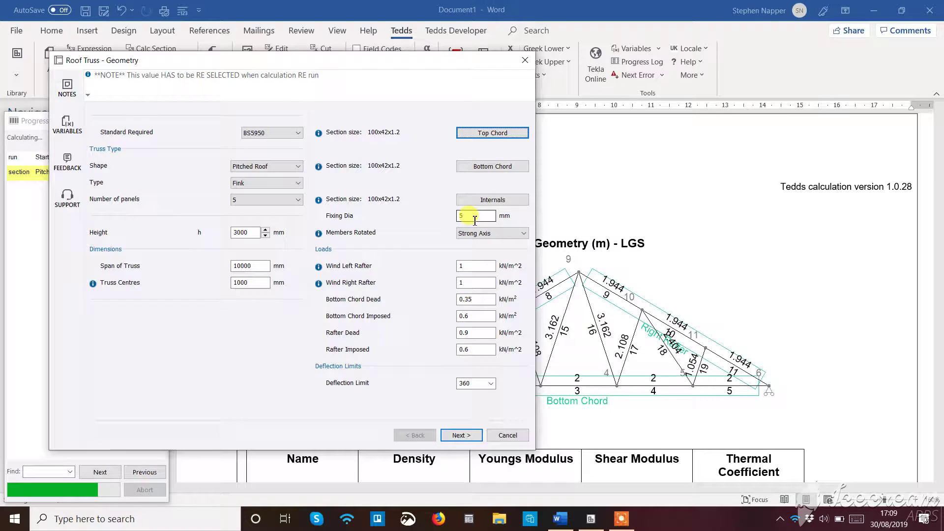
click(498, 234)
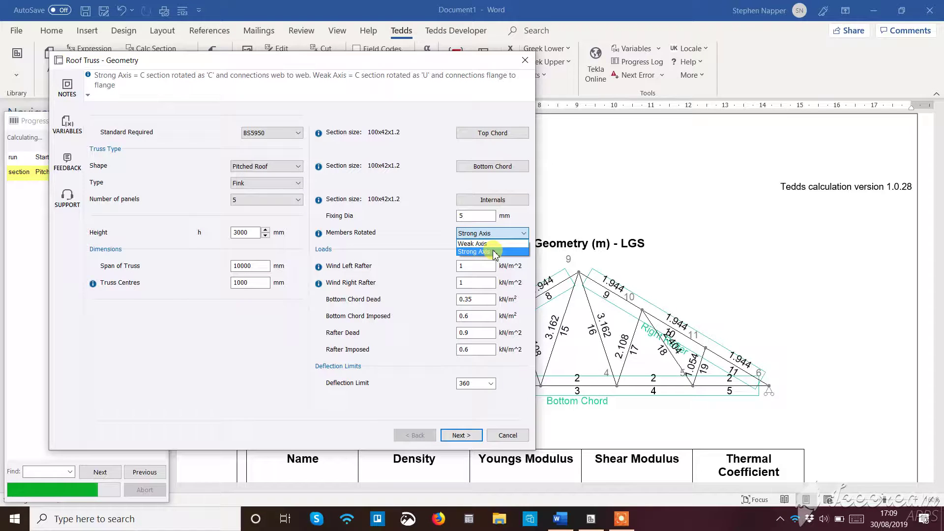
click(495, 252)
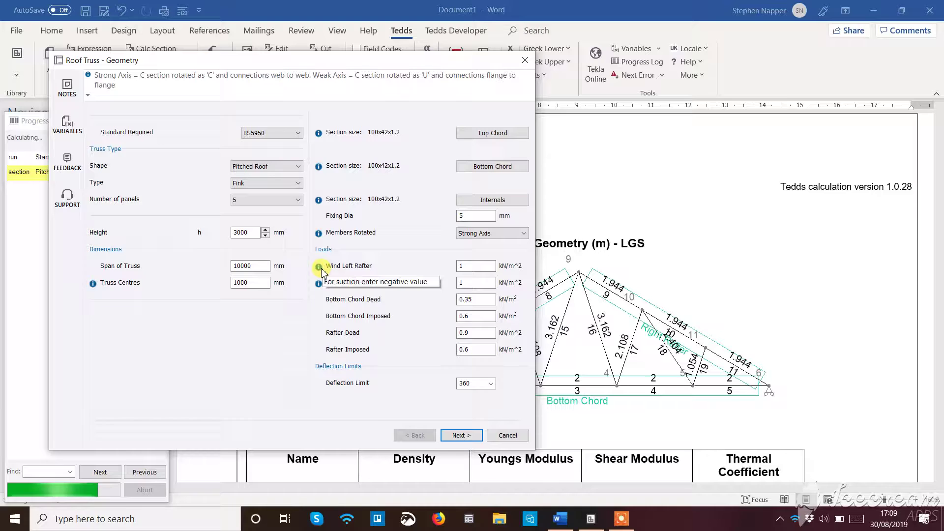
mouse_move(320, 239)
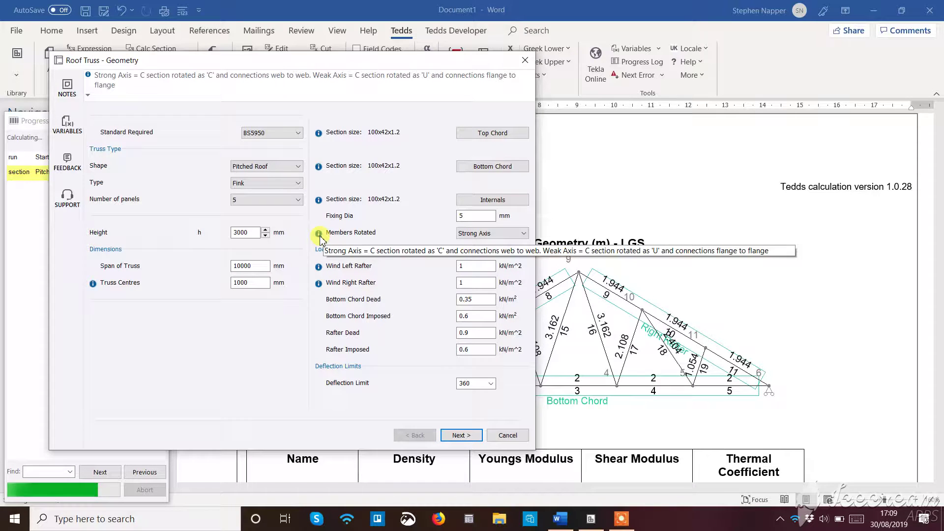
mouse_move(318, 273)
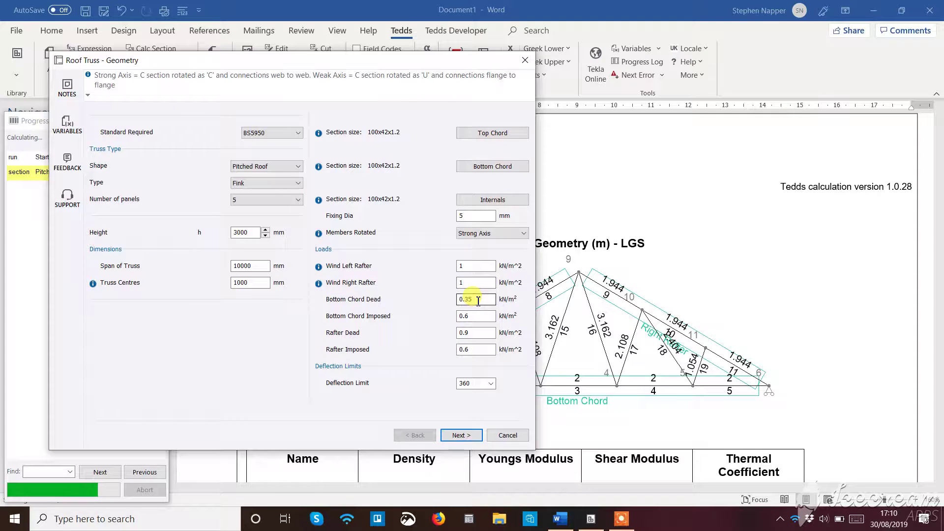
click(481, 385)
click(490, 385)
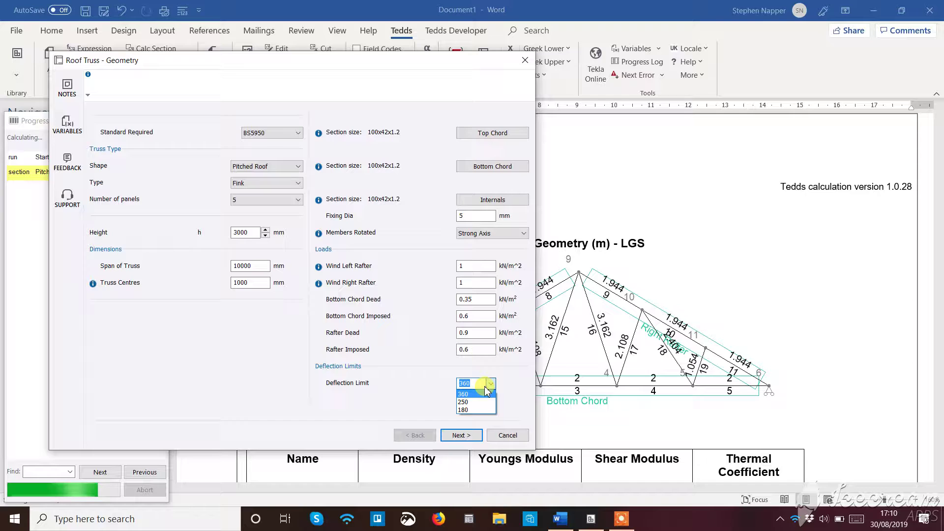
click(468, 437)
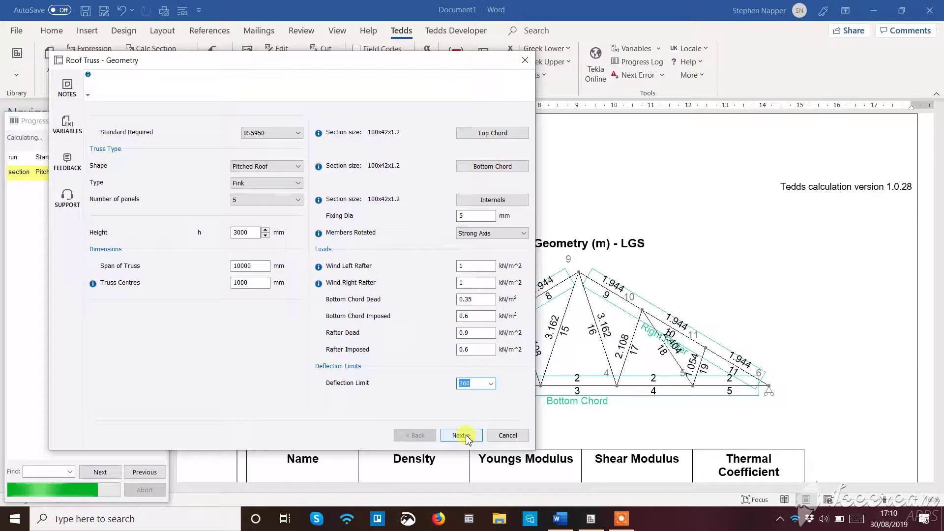
- Accept the geometry, review the materials, members, loads, combinations, results and output settings, then run the analysis
click(464, 435)
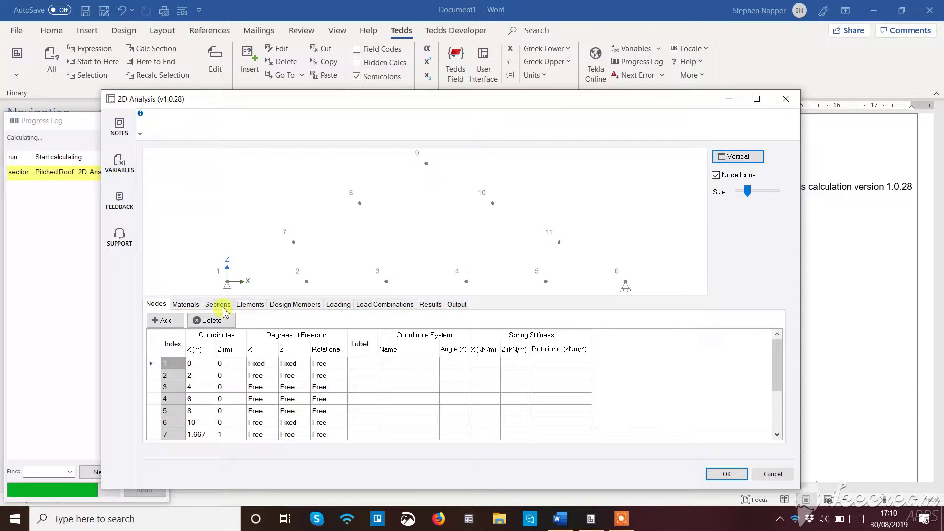
click(186, 305)
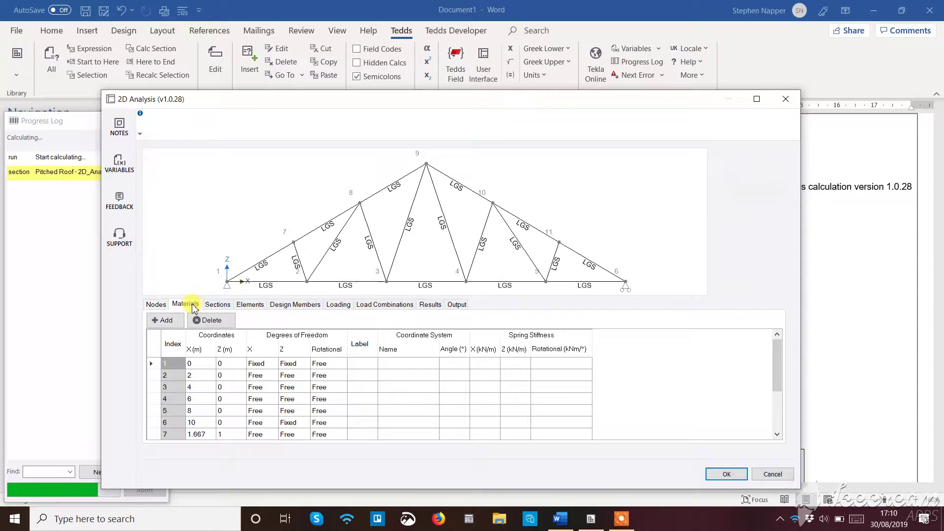
click(311, 303)
click(340, 307)
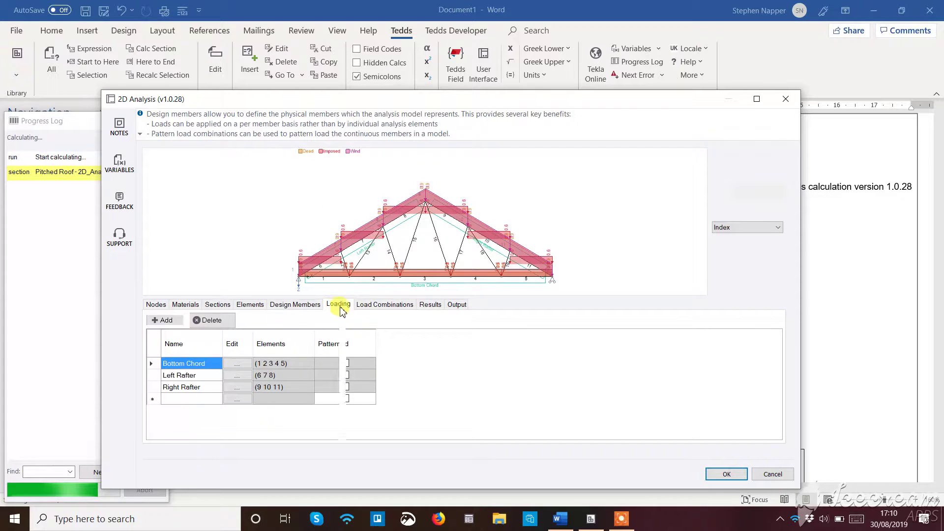
click(397, 309)
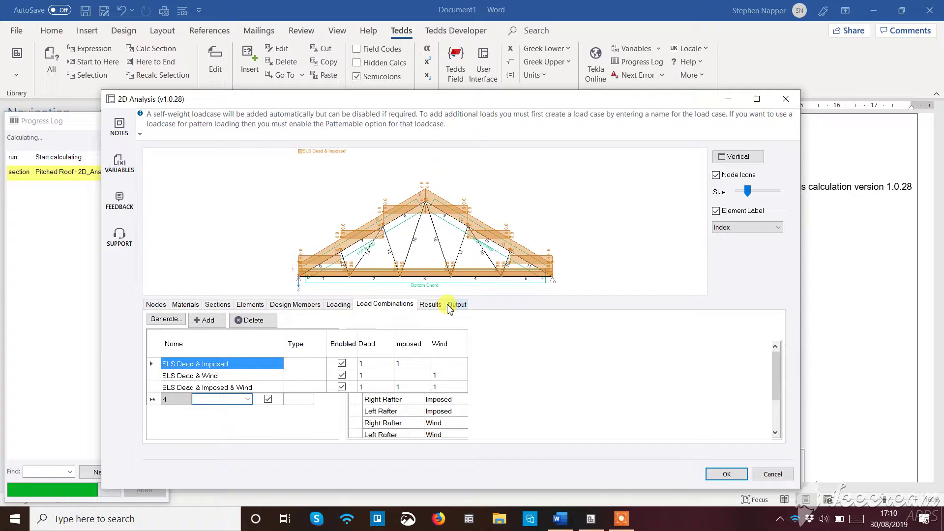
click(430, 304)
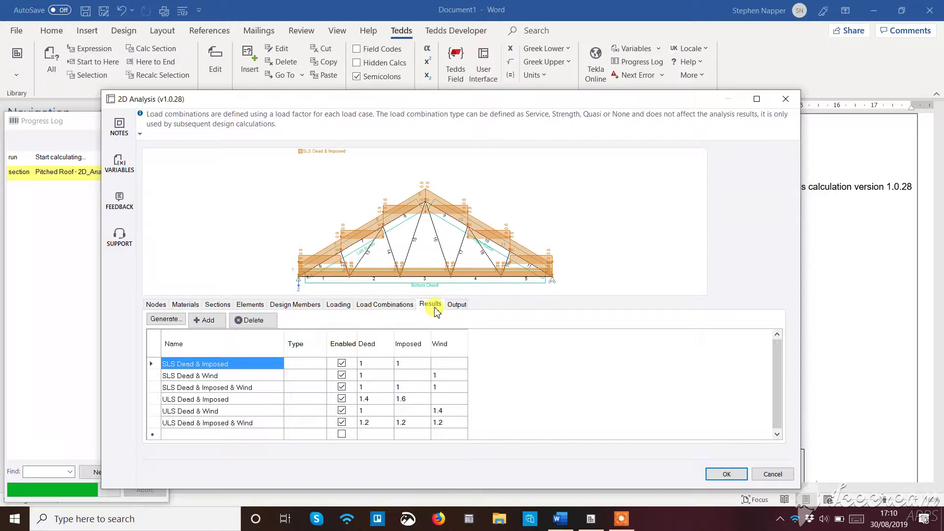
click(456, 305)
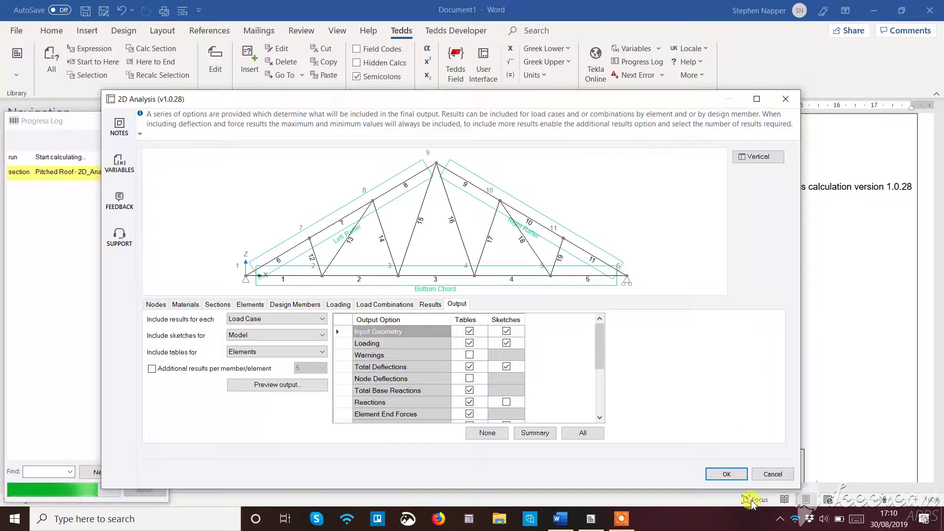
click(737, 475)
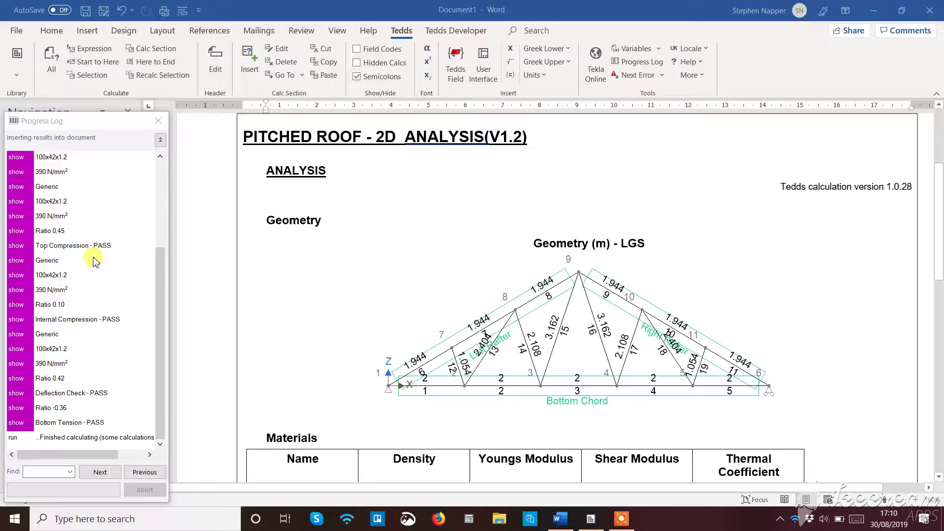
- Wait for the PITCHED ROOF - 2D ANALYSIS output to finish inserting into the document
click(21, 353)
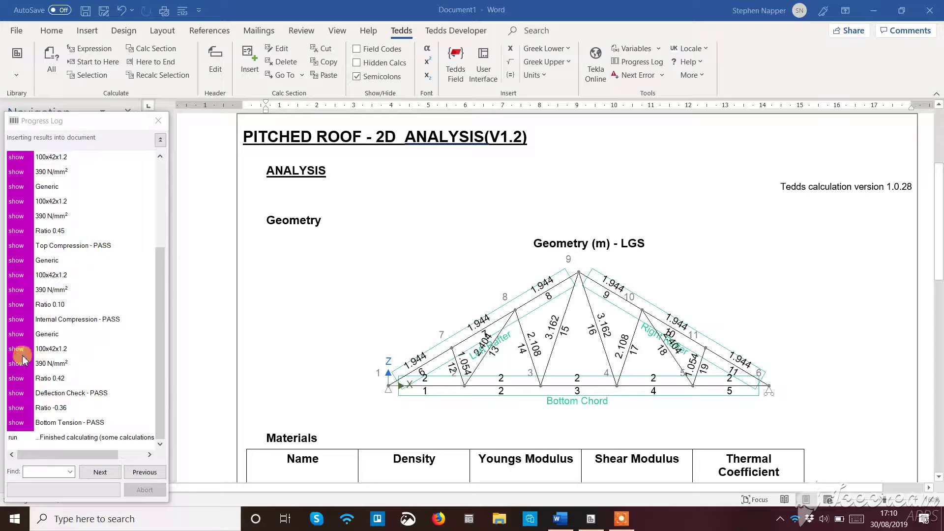
- Close the progress log and jump via Sections and Imposed - Loading to Member Checks
click(158, 121)
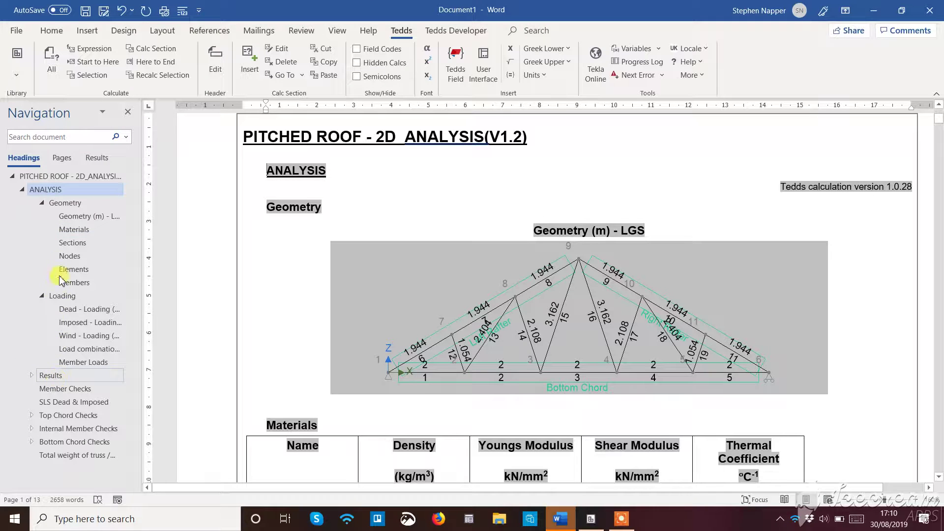
click(73, 243)
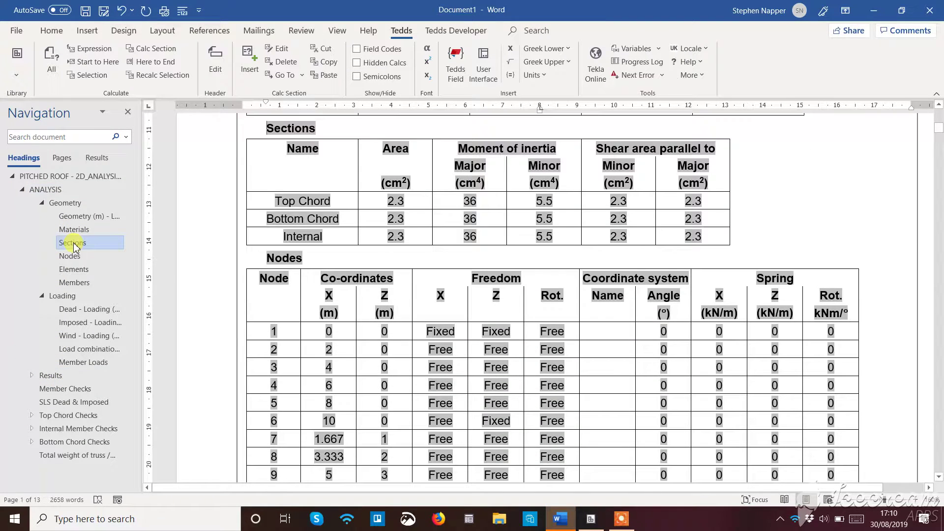
click(77, 318)
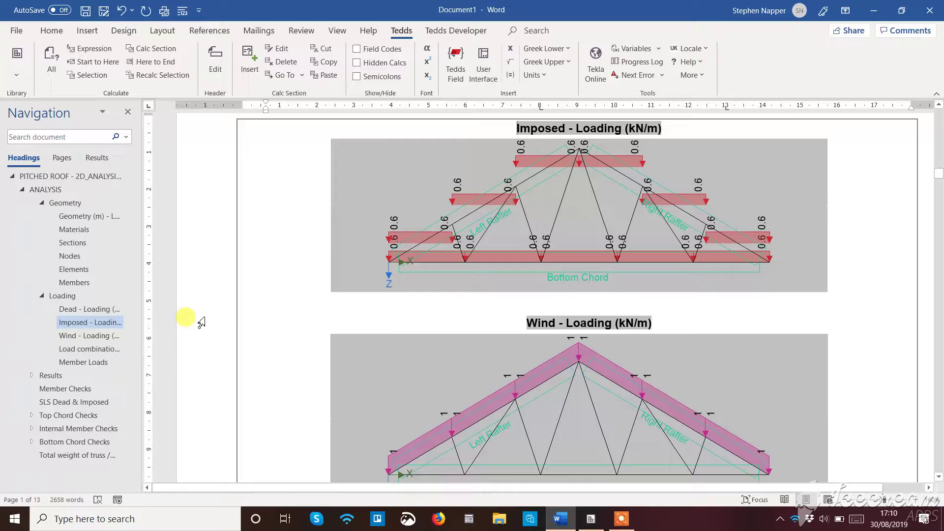
scroll(373, 316, down, 5)
scroll(371, 323, down, 3)
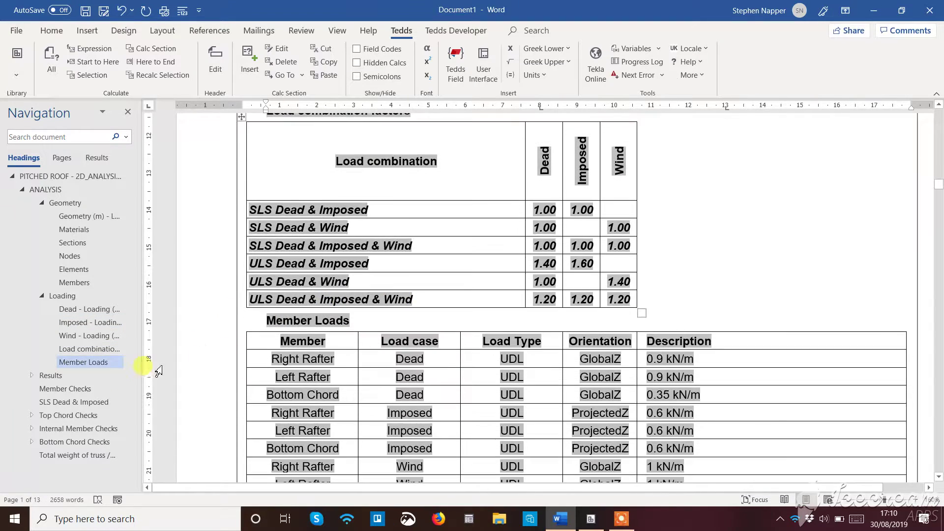
click(65, 388)
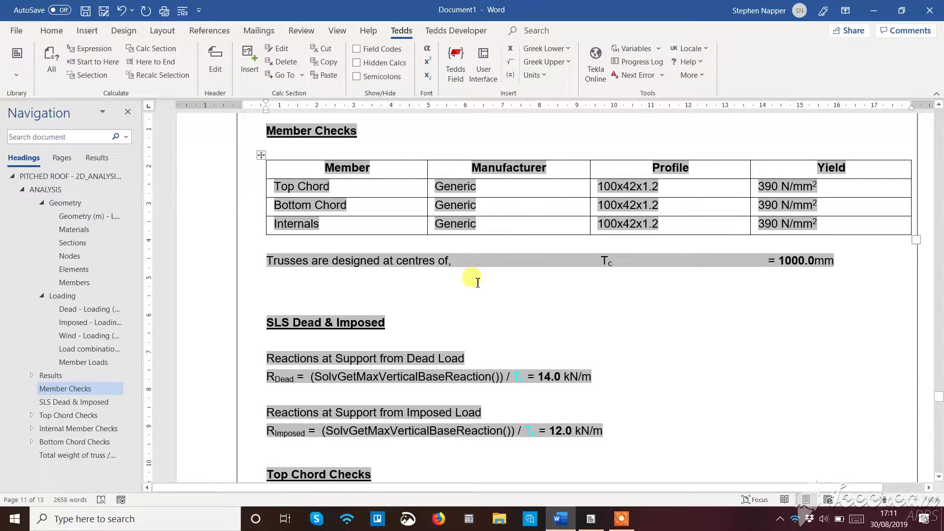
- Scroll through the Top Chord Checks to the 3.67 kN fixing capacity and 11 screws
scroll(477, 278, down, 3)
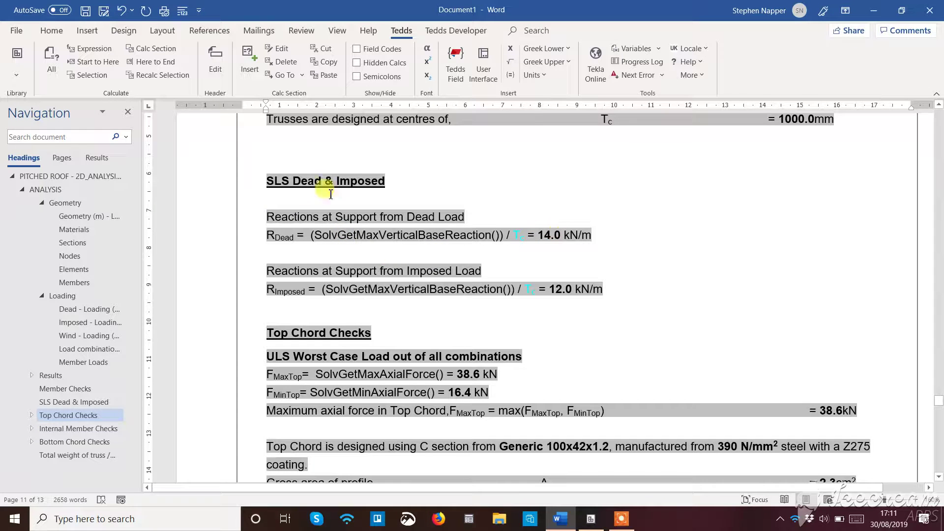
scroll(484, 307, down, 1)
scroll(484, 308, down, 1)
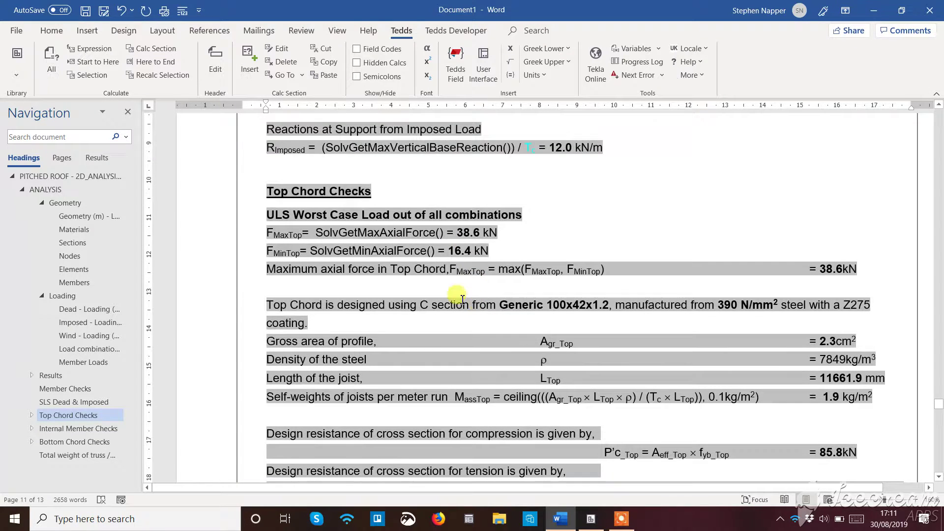
scroll(333, 240, down, 1)
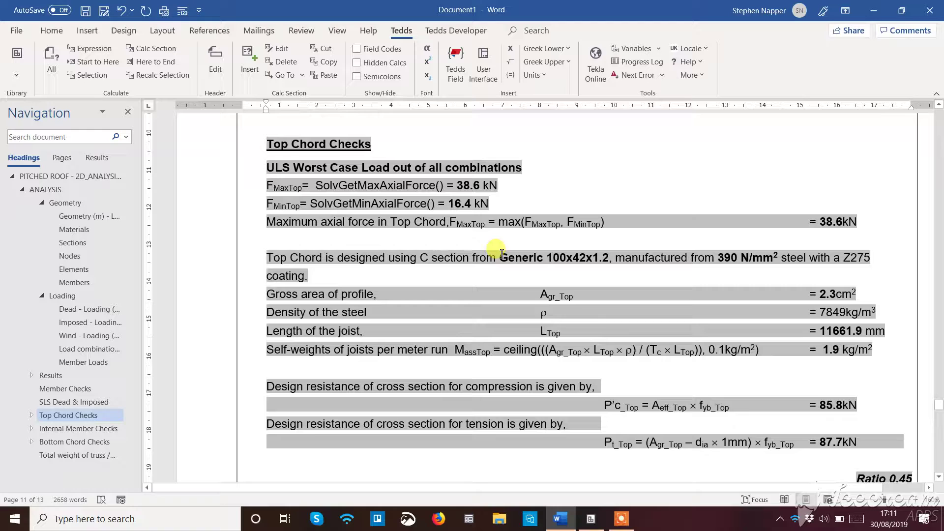
scroll(447, 264, down, 2)
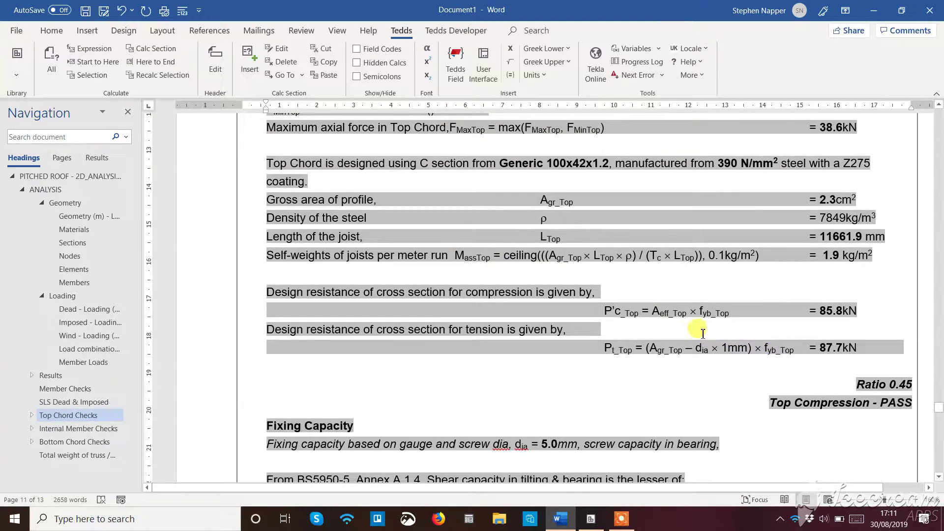
scroll(688, 329, down, 5)
scroll(544, 295, down, 1)
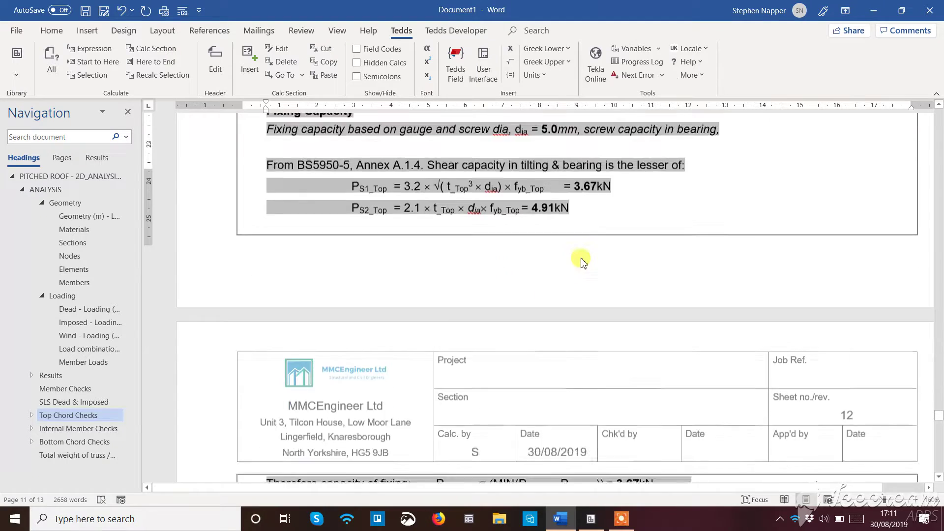
scroll(581, 261, down, 2)
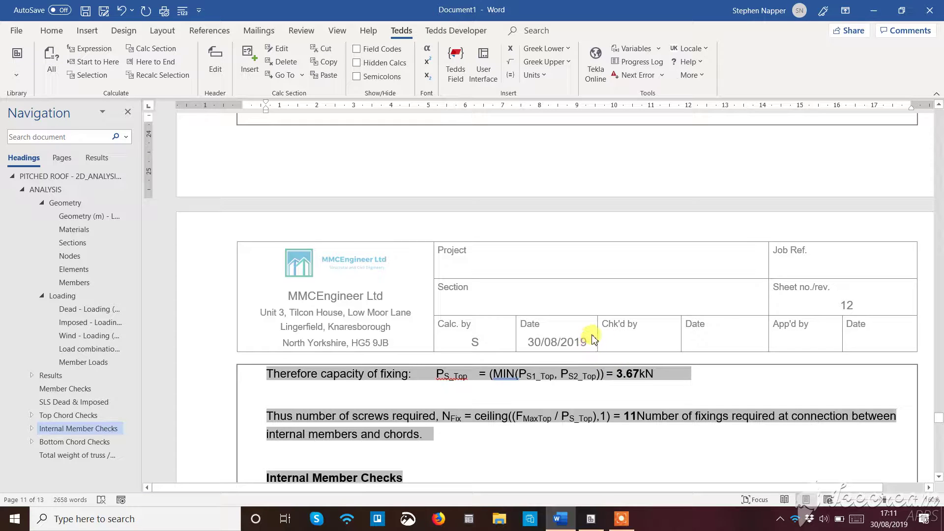
- Scroll through the Internal Member Checks into the Bottom Chord Checks
scroll(555, 358, down, 6)
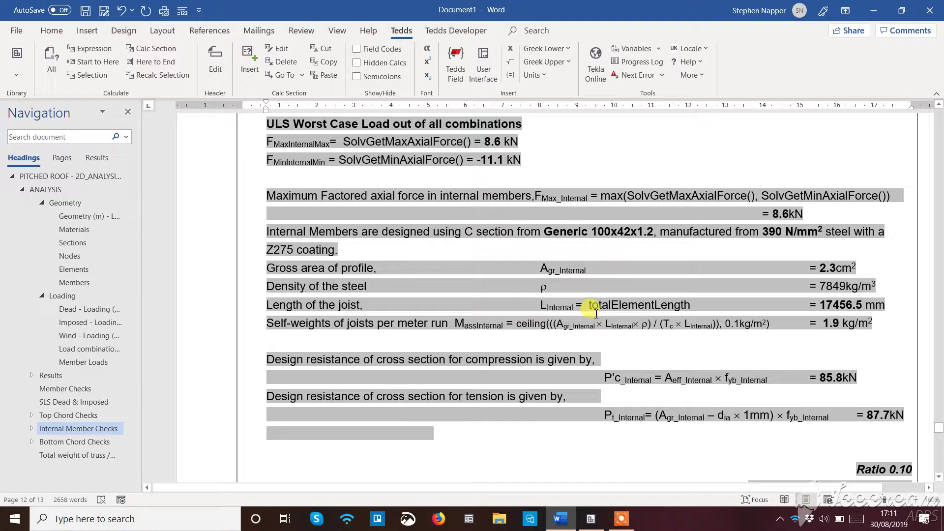
scroll(595, 312, down, 5)
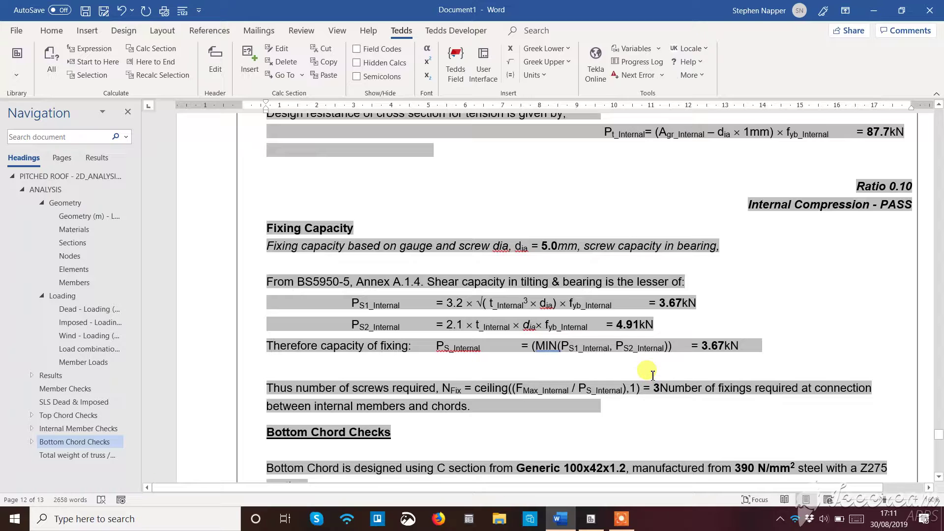
scroll(634, 373, down, 4)
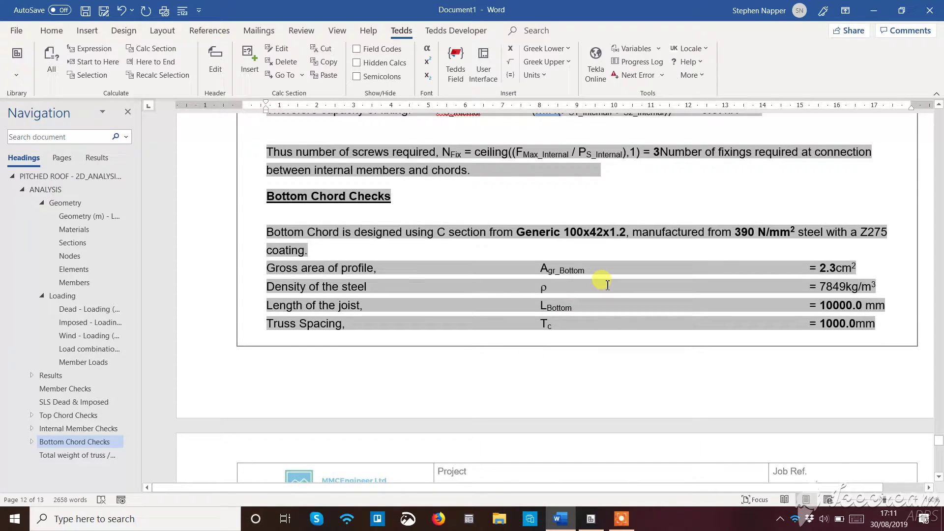
scroll(624, 304, down, 4)
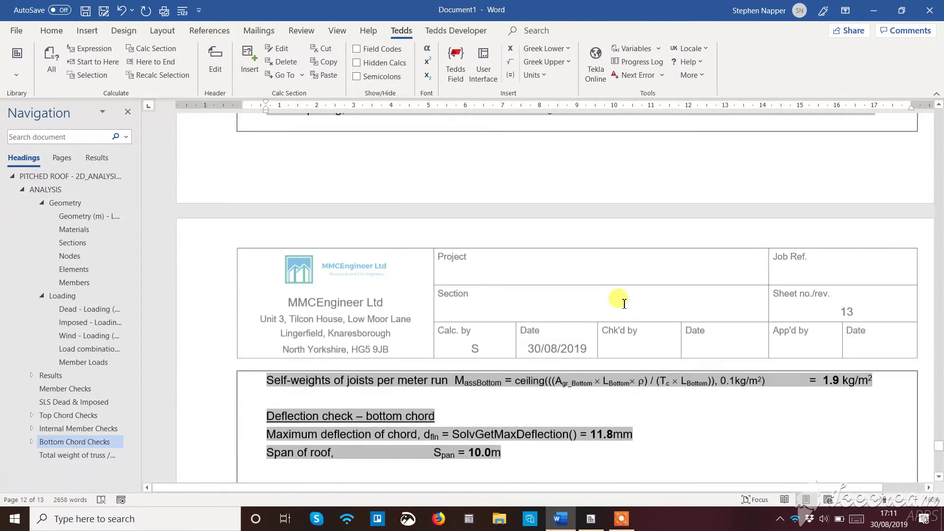
scroll(624, 304, down, 2)
scroll(603, 295, up, 3)
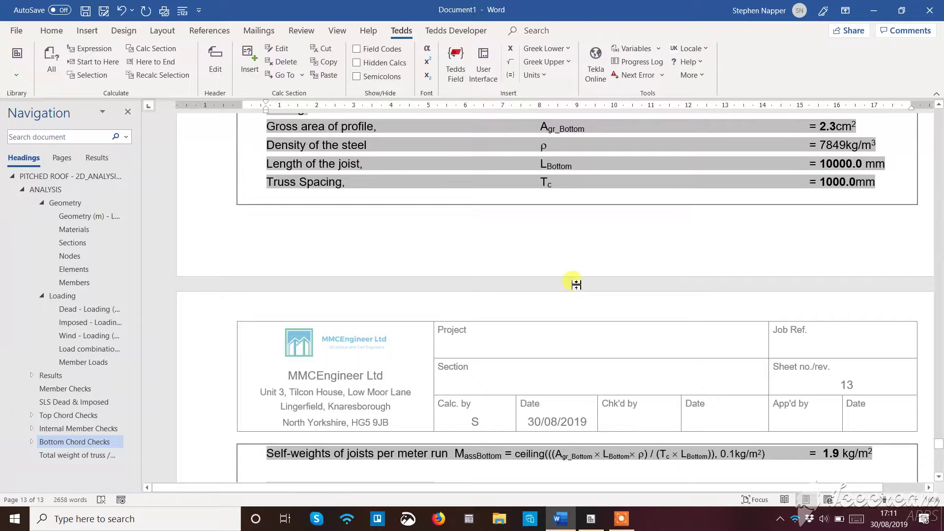
scroll(576, 284, up, 3)
scroll(565, 289, down, 4)
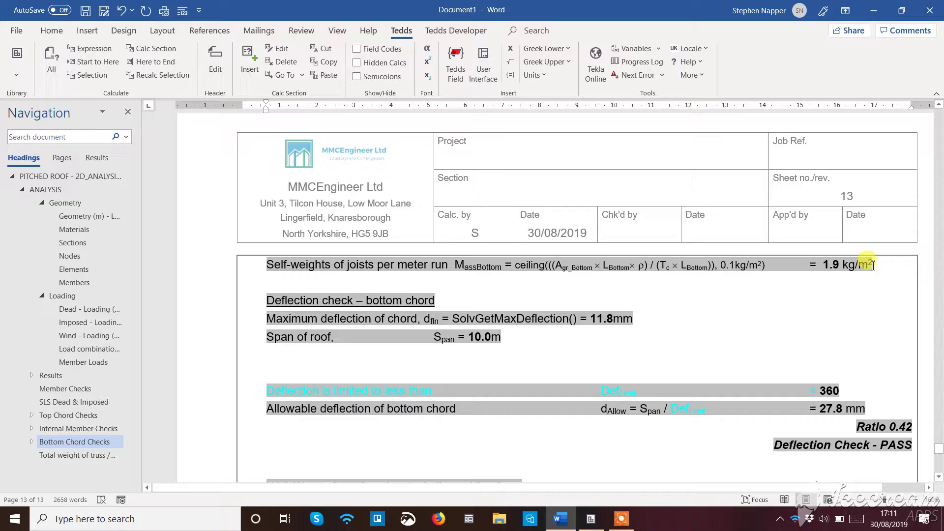
- Point out the bottom chord self-weight, then scroll to the 9 screws and 5.7 kg/m² truss weight
click(799, 264)
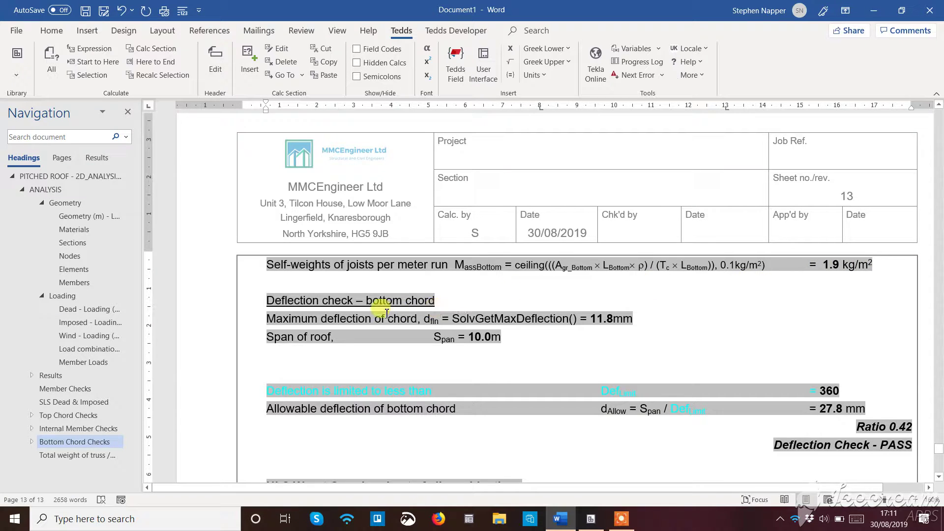
scroll(396, 316, down, 2)
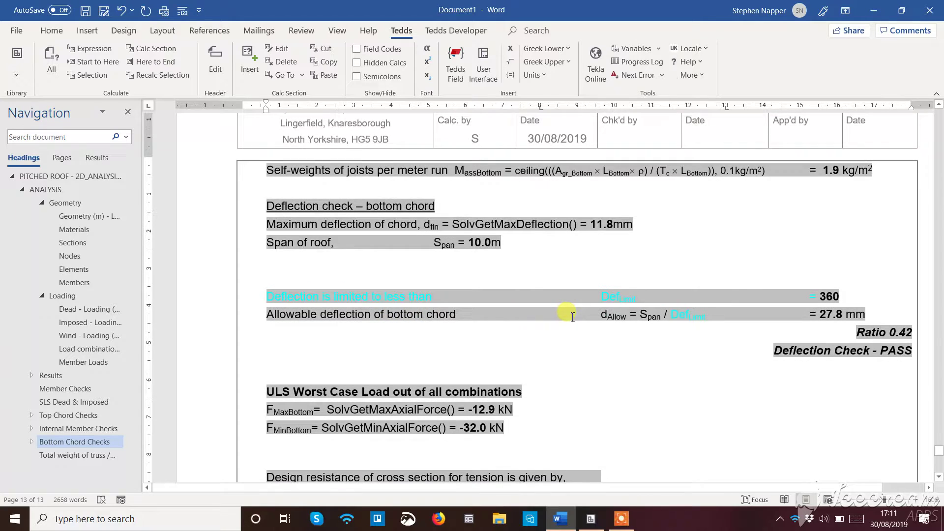
scroll(570, 317, down, 3)
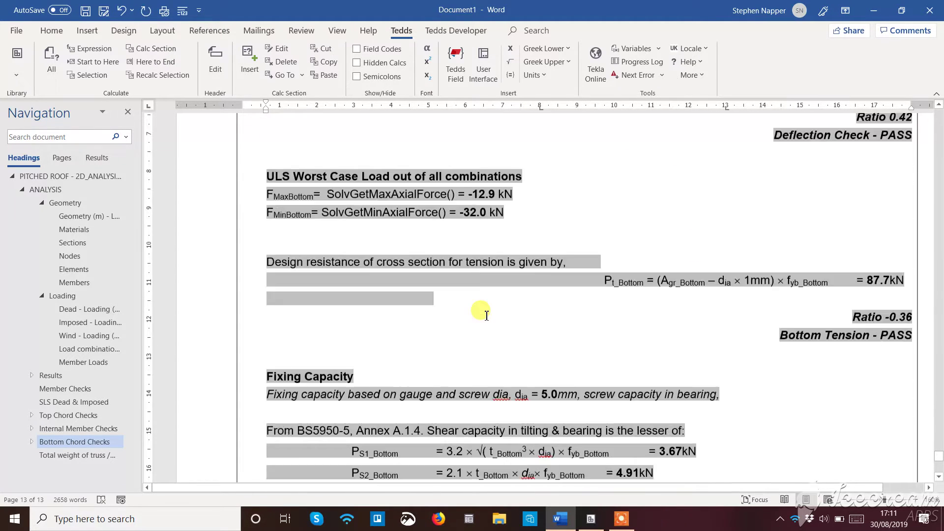
scroll(486, 316, down, 3)
scroll(524, 301, down, 8)
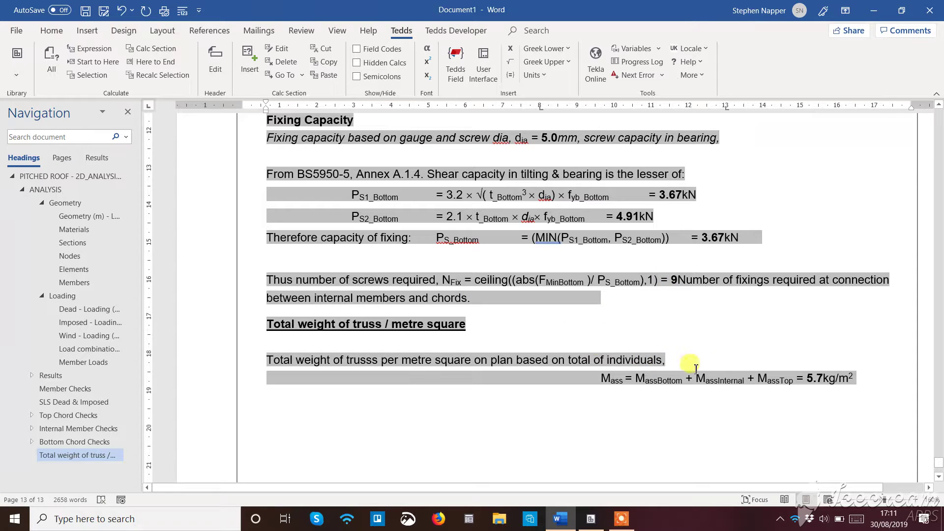
drag(854, 380, 596, 362)
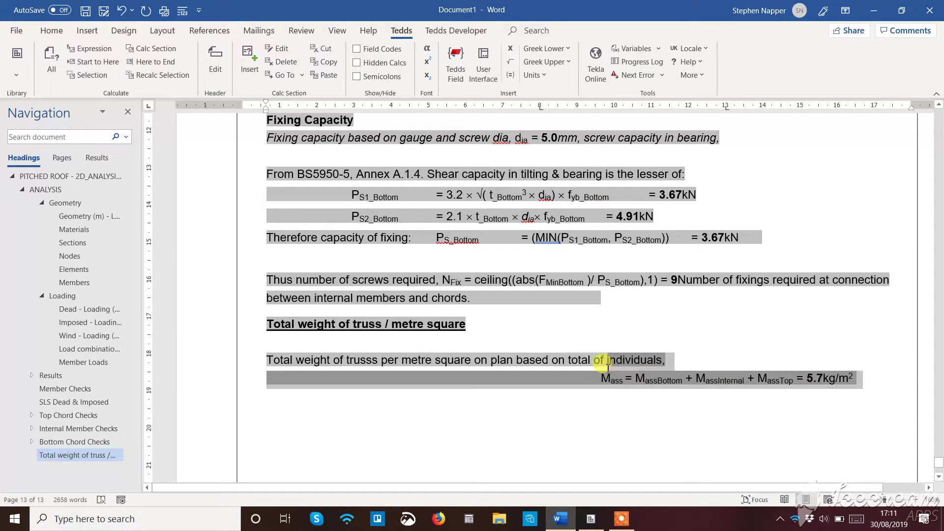
click(741, 403)
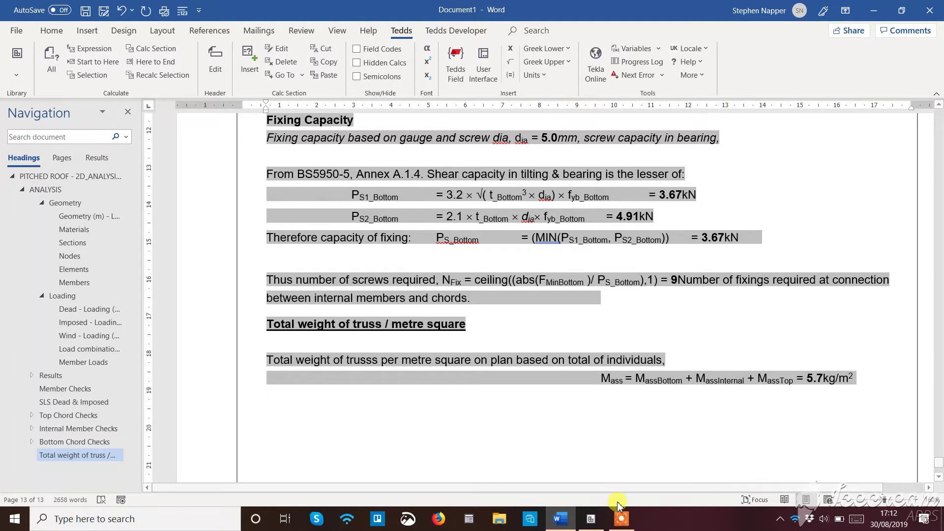
mouse_move(620, 517)
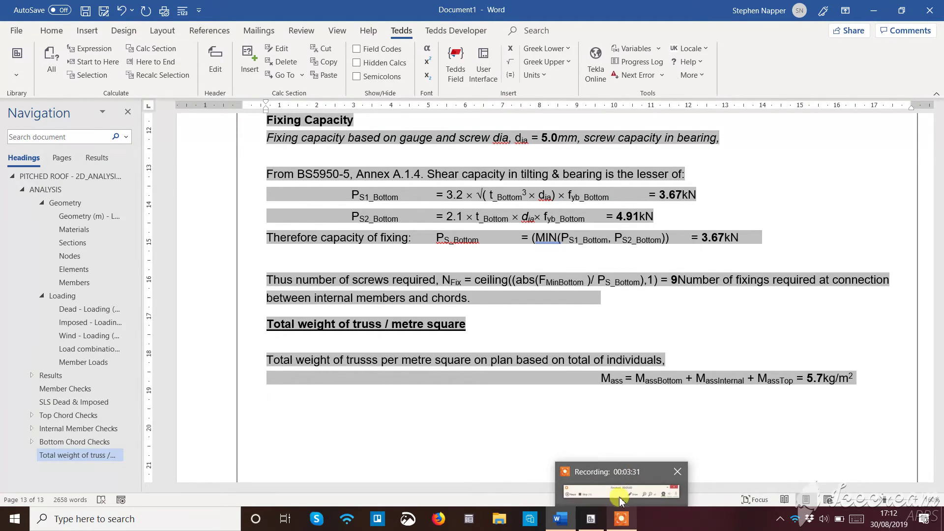
click(622, 520)
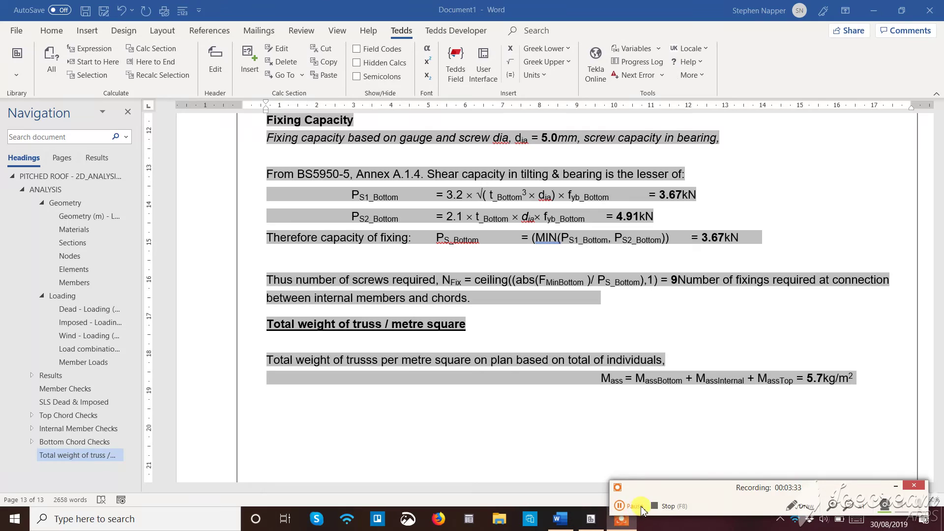